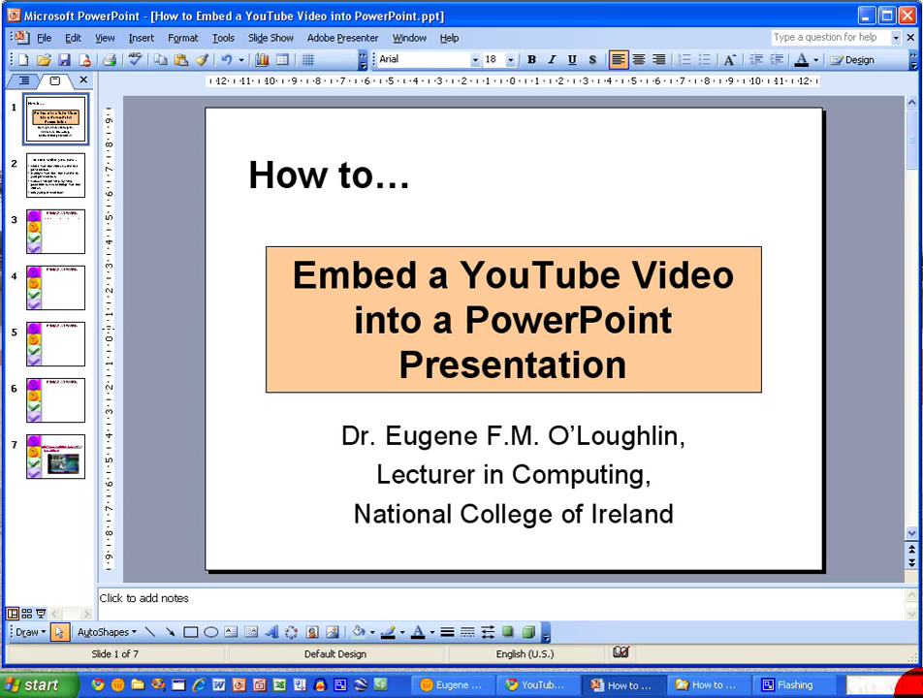
Step: Go to slide 2, the 'In this video you will…' overview
{"action": "left_click", "coordinate": [55, 175]}
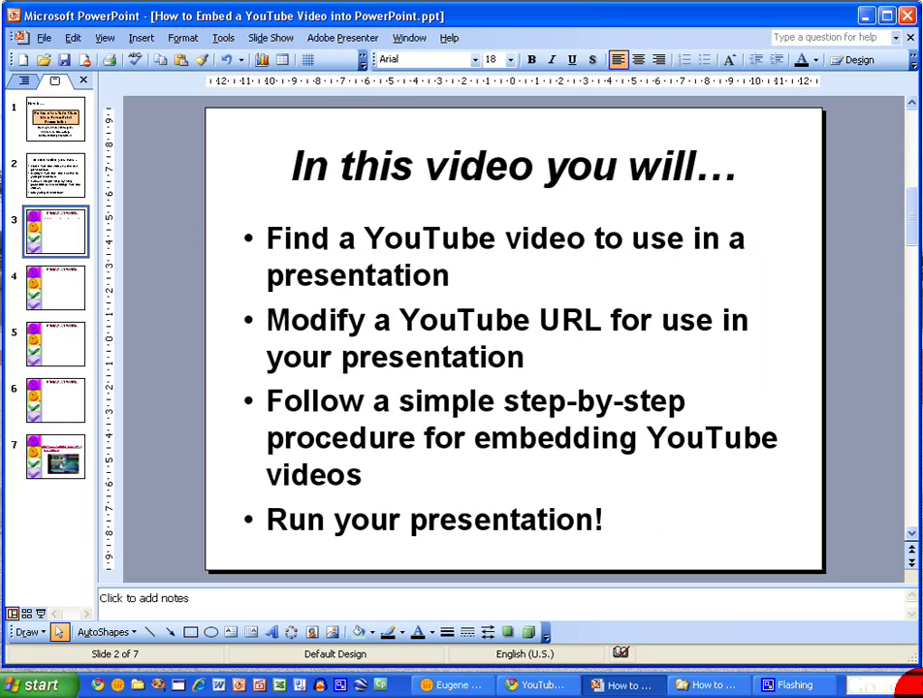
Step: Show slide 3 'ETHICS AT WORK', then bring the YouTube browser window forward
{"action": "left_click", "coordinate": [55, 231]}
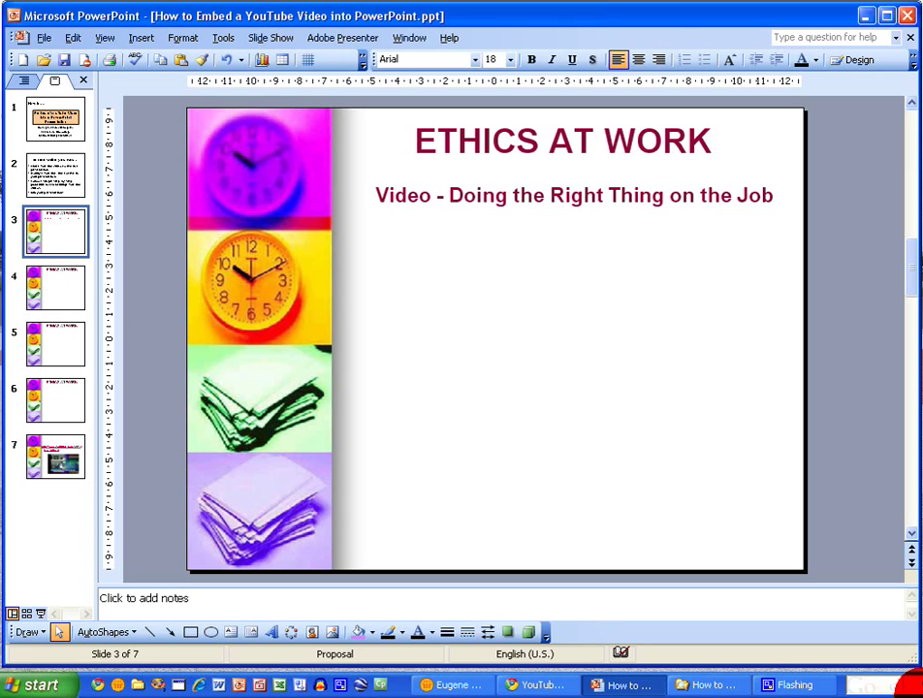
{"action": "left_click", "coordinate": [543, 686]}
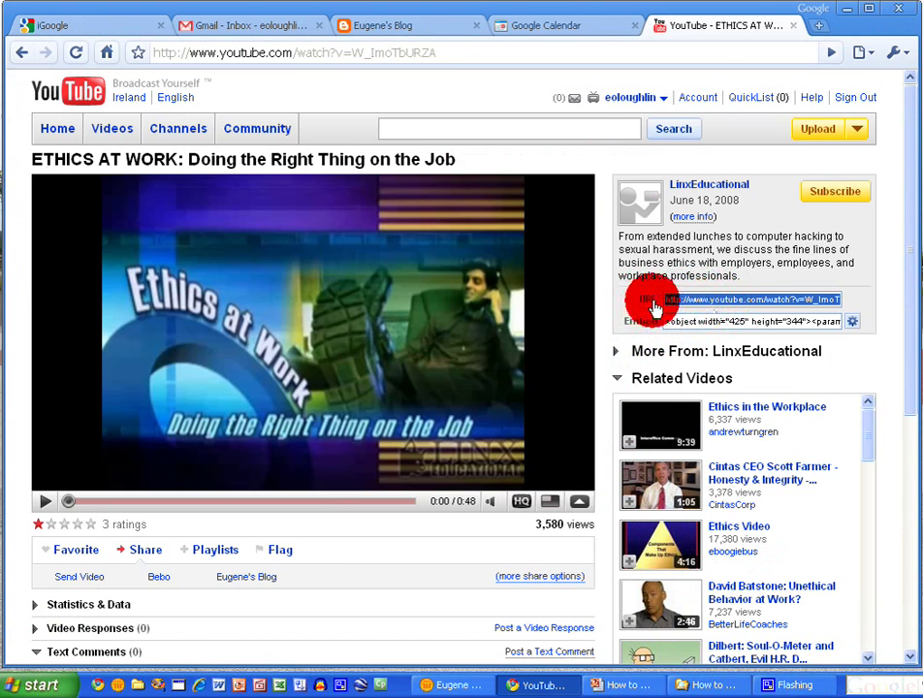
Step: Copy the Ethics at Work video's URL from YouTube and go back to PowerPoint
{"action": "right_click", "coordinate": [761, 299]}
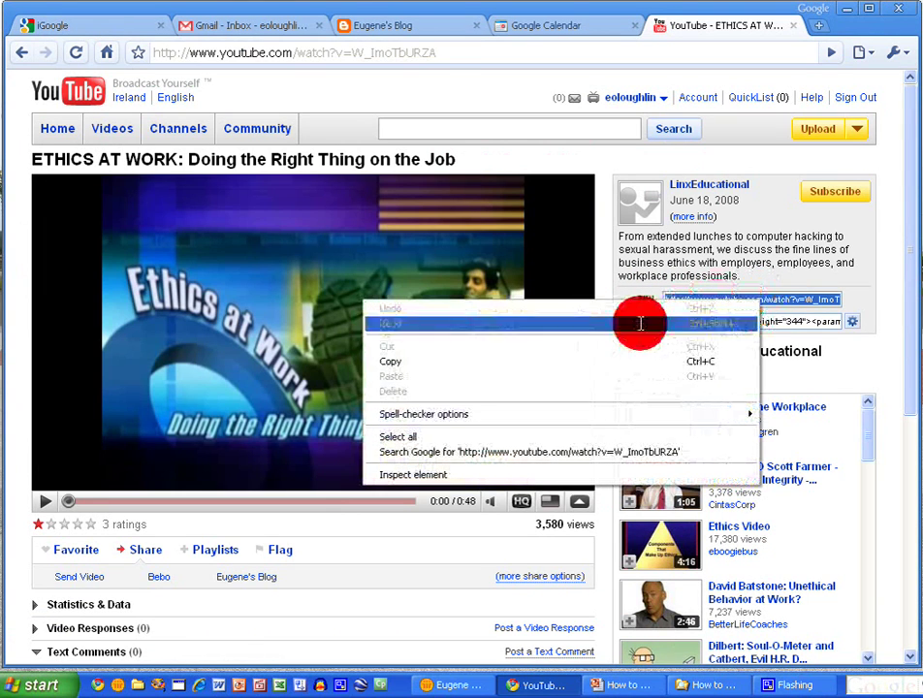
{"action": "left_click", "coordinate": [467, 363]}
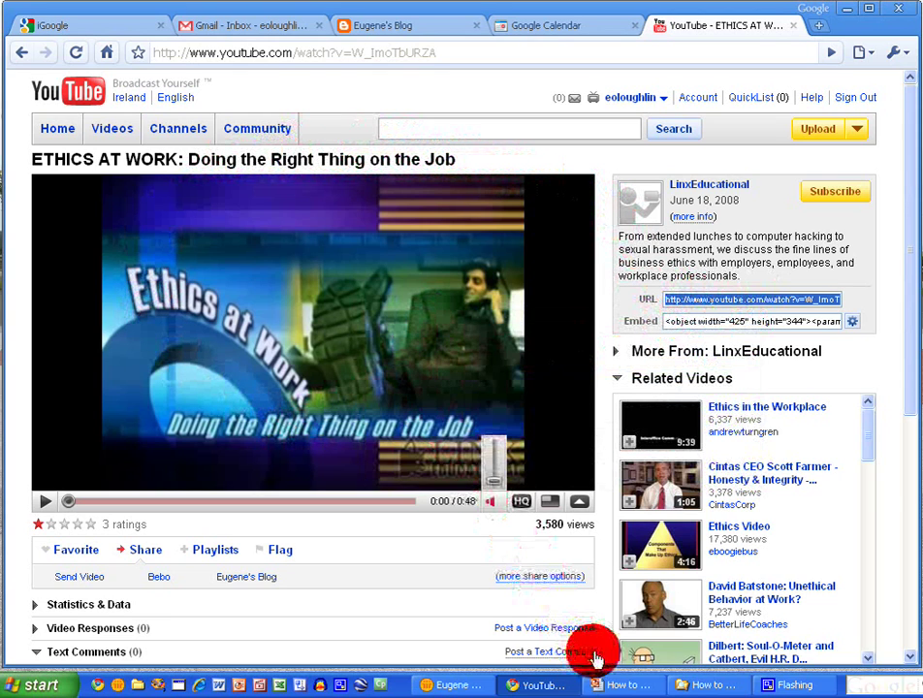
{"action": "left_click", "coordinate": [618, 686]}
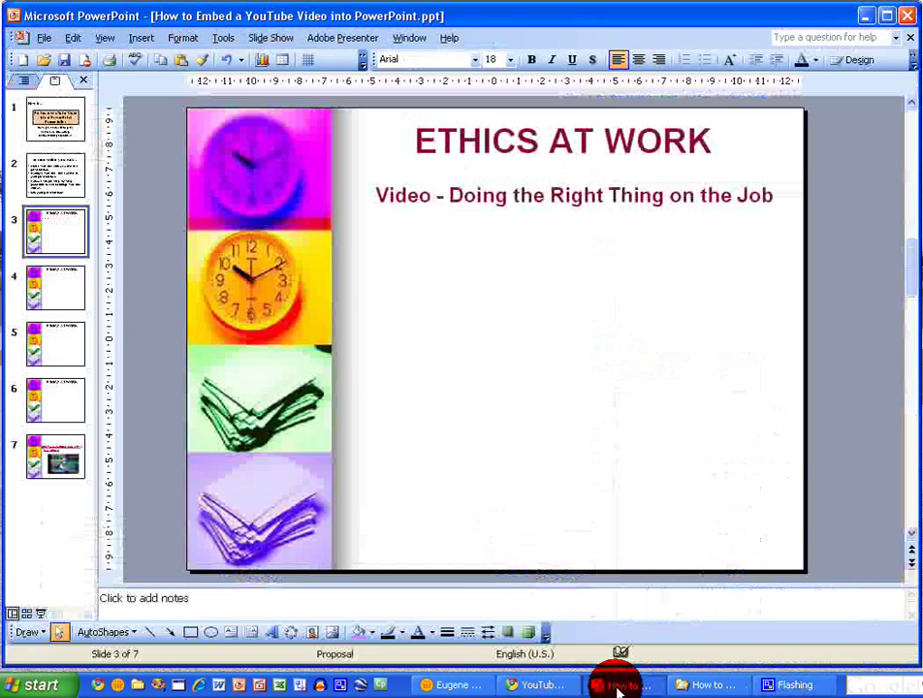
Step: Paste the YouTube URL onto slide 3 and place it just below the subtitle
{"action": "right_click", "coordinate": [478, 293]}
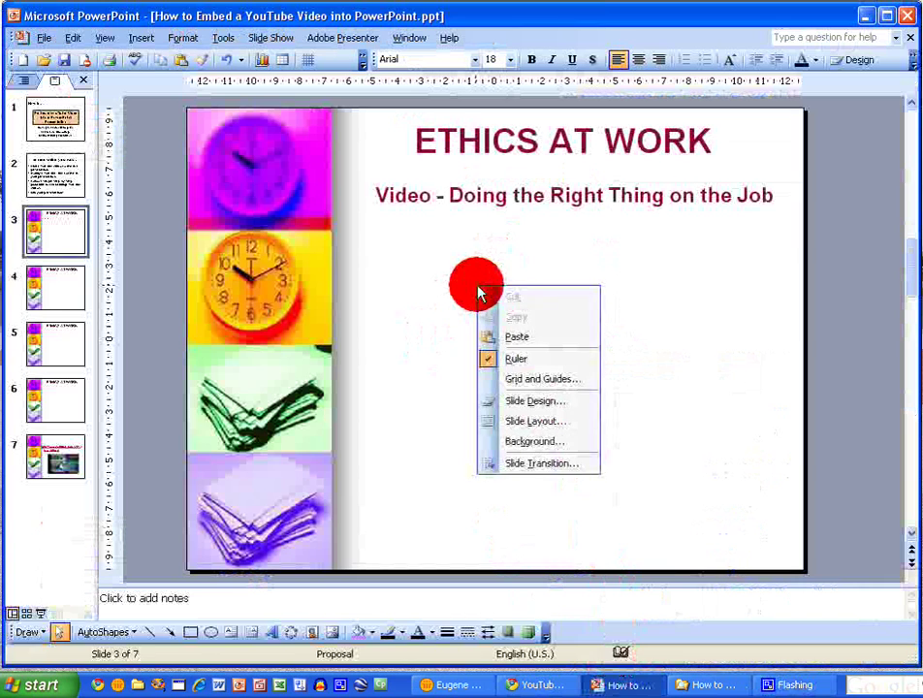
{"action": "left_click", "coordinate": [538, 338]}
{"action": "left_click", "coordinate": [511, 341]}
{"action": "left_click_drag", "start_coordinate": [511, 325], "coordinate": [594, 225]}
Step: Make the URL 24 pt bold, wrapped onto two lines as a live hyperlink
{"action": "left_click", "coordinate": [510, 60]}
{"action": "left_click", "coordinate": [499, 165]}
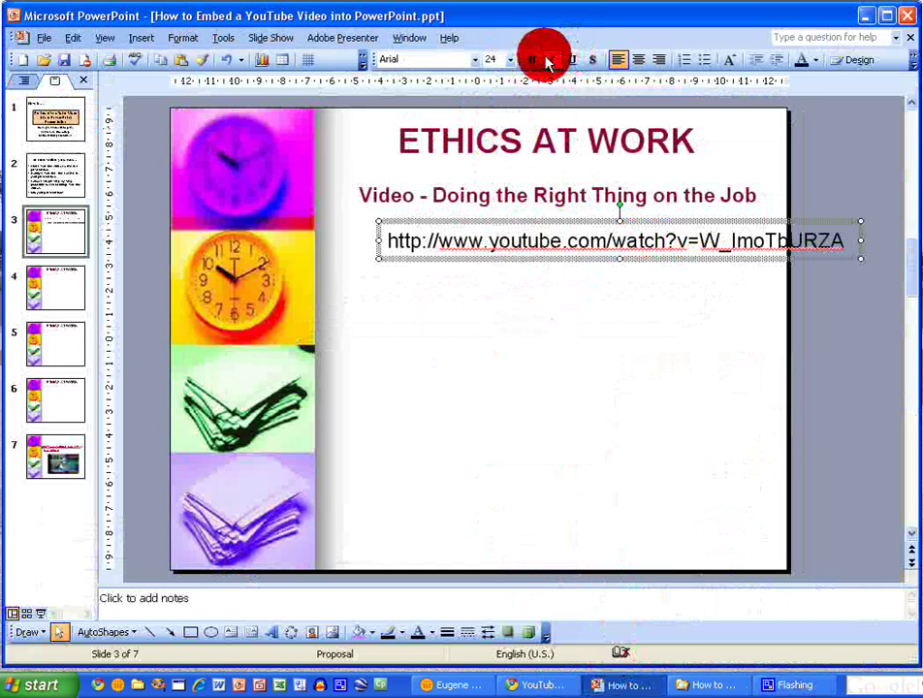
{"action": "left_click", "coordinate": [532, 60]}
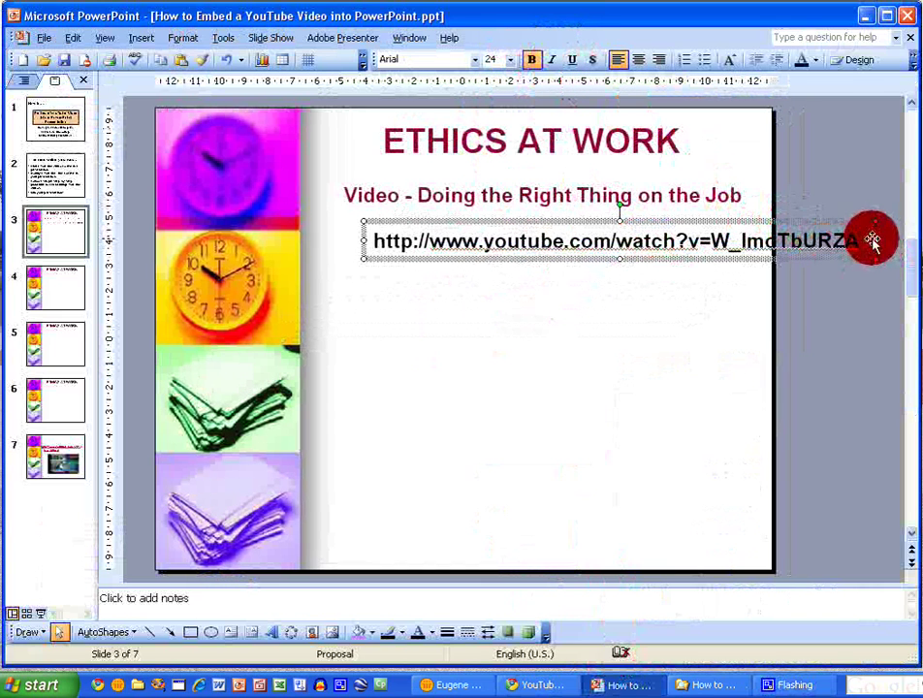
{"action": "left_click_drag", "start_coordinate": [876, 242], "coordinate": [740, 262]}
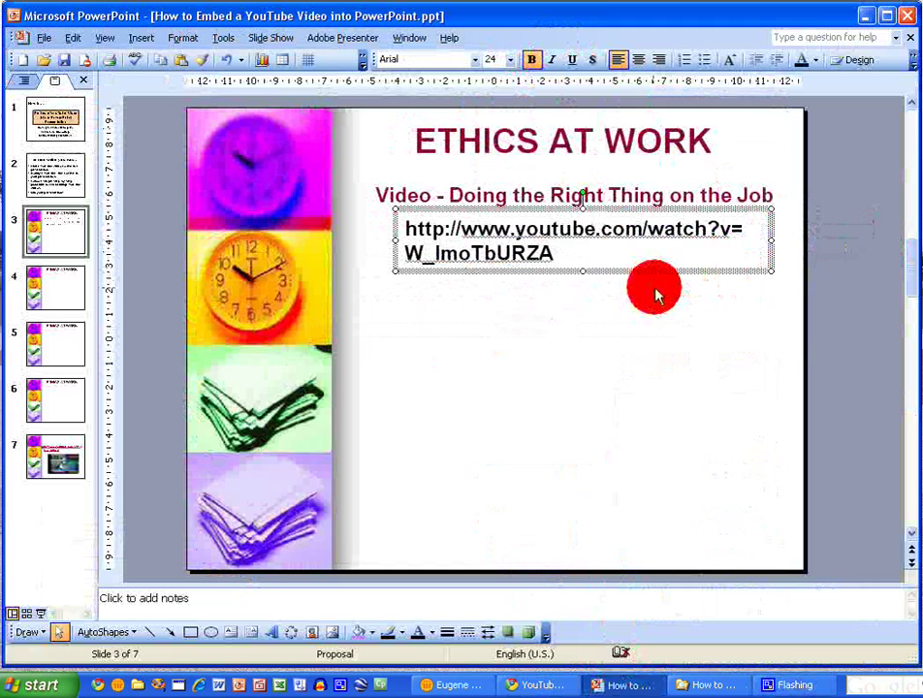
{"action": "left_click", "coordinate": [581, 254]}
{"action": "key", "text": "Return"}
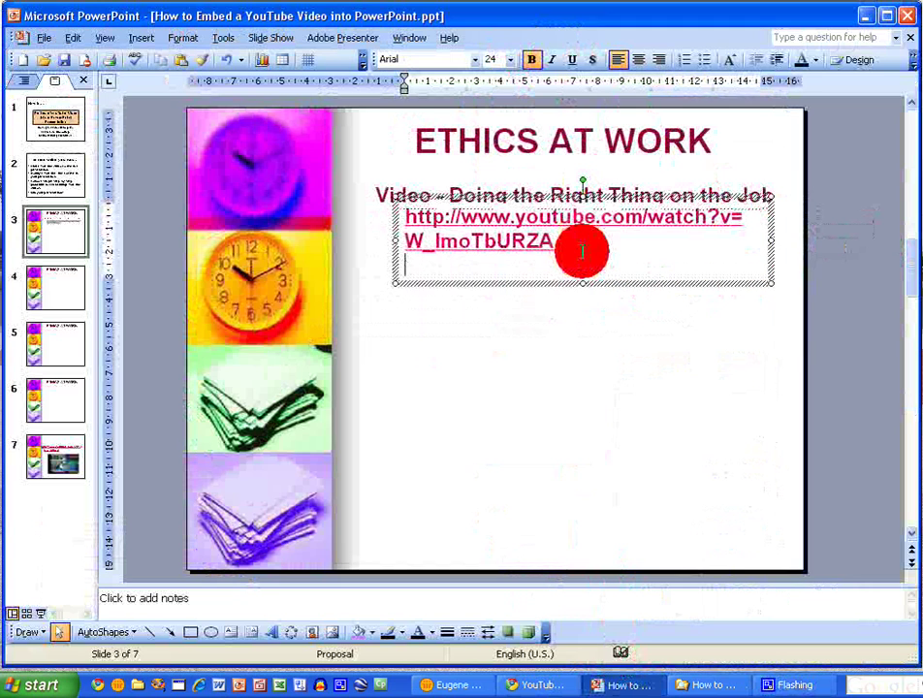
{"action": "left_click_drag", "start_coordinate": [591, 197], "coordinate": [585, 214]}
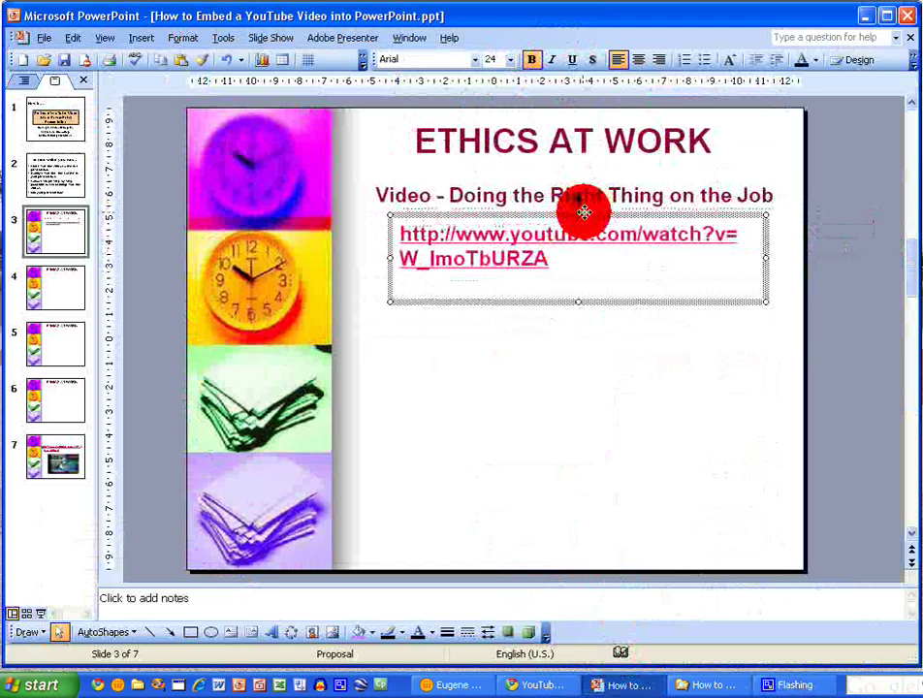
{"action": "left_click", "coordinate": [530, 376]}
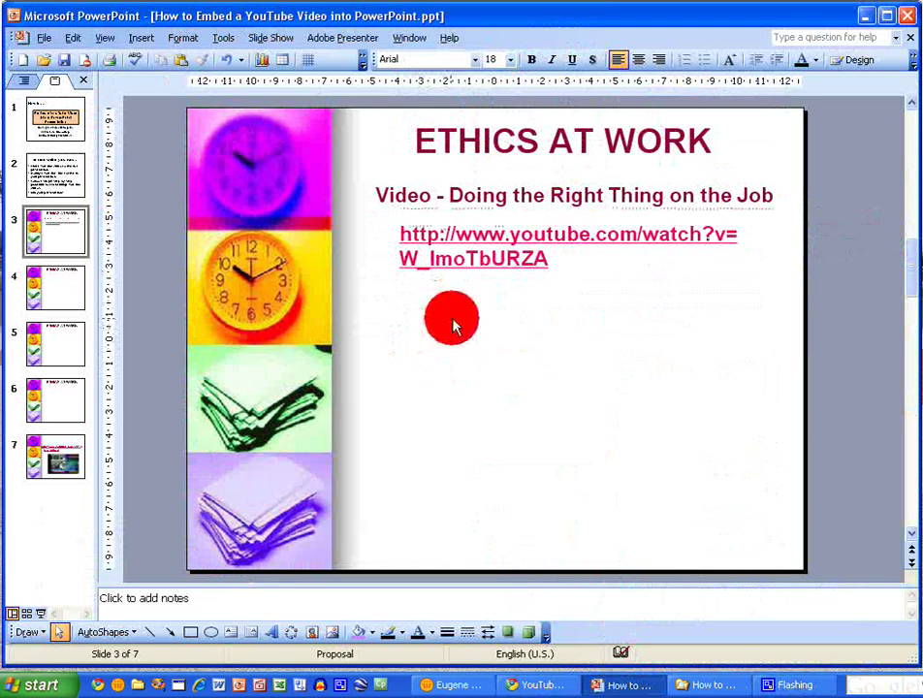
Step: Run the slide show from slide 3 and follow its YouTube hyperlink
{"action": "left_click", "coordinate": [40, 612]}
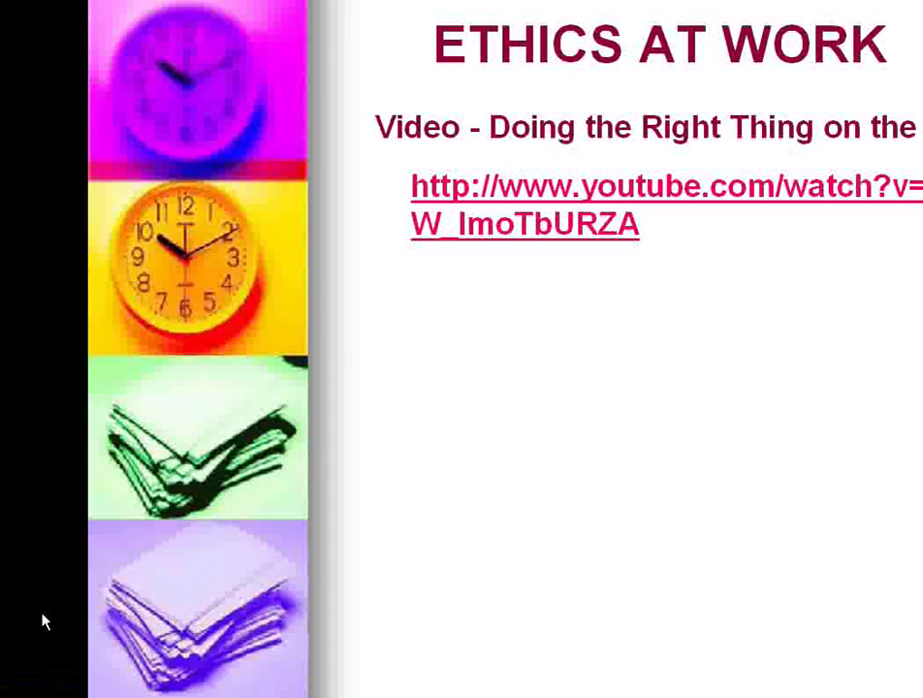
{"action": "left_click", "coordinate": [512, 225]}
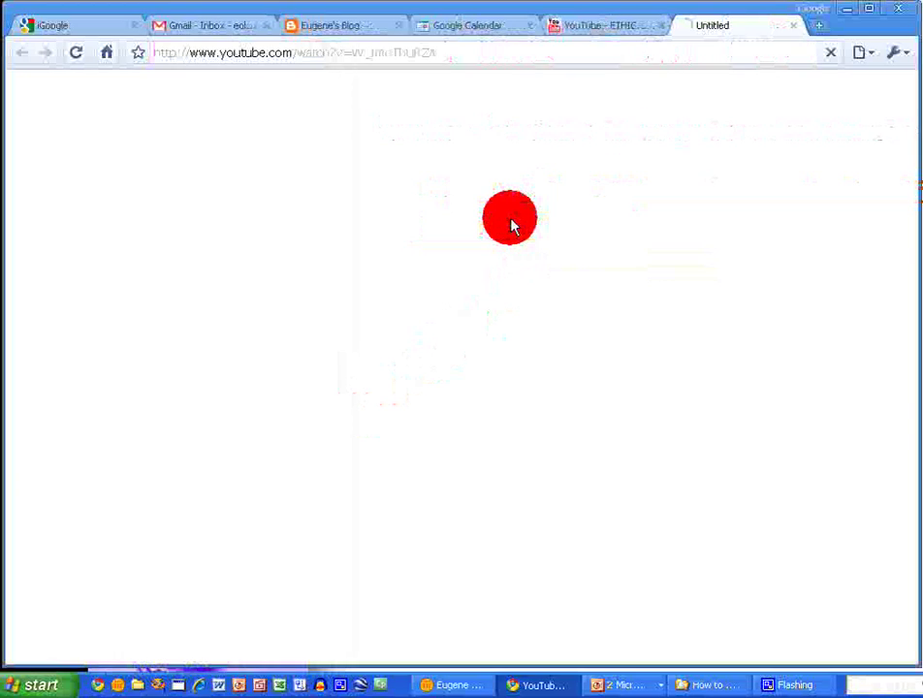
Step: Play the linked video, close the duplicate YouTube tab, and return to the presentation
{"action": "left_click", "coordinate": [43, 501]}
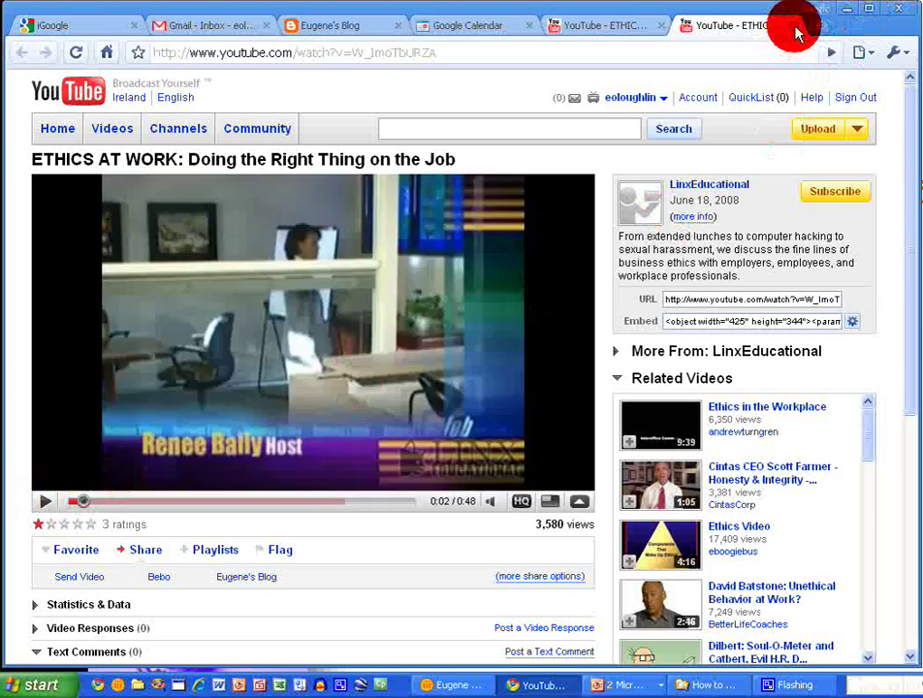
{"action": "left_click", "coordinate": [792, 25]}
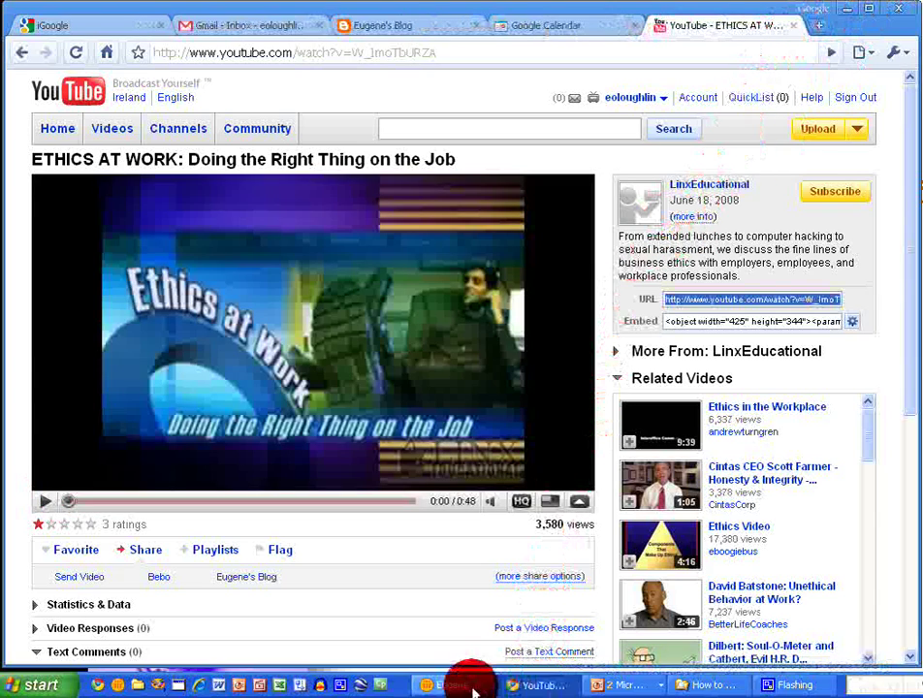
{"action": "left_click", "coordinate": [635, 685]}
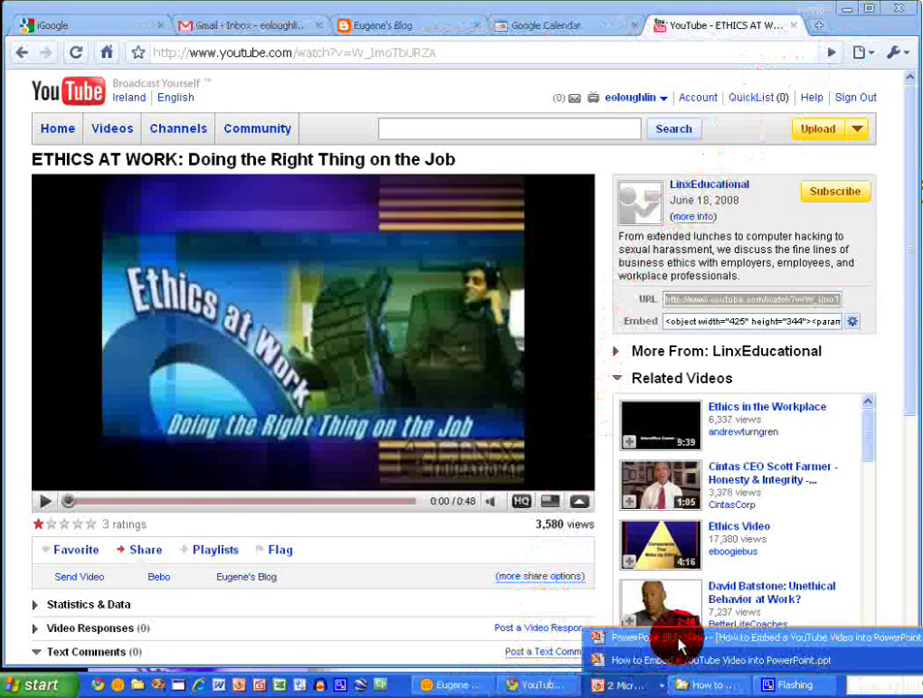
{"action": "left_click", "coordinate": [678, 660]}
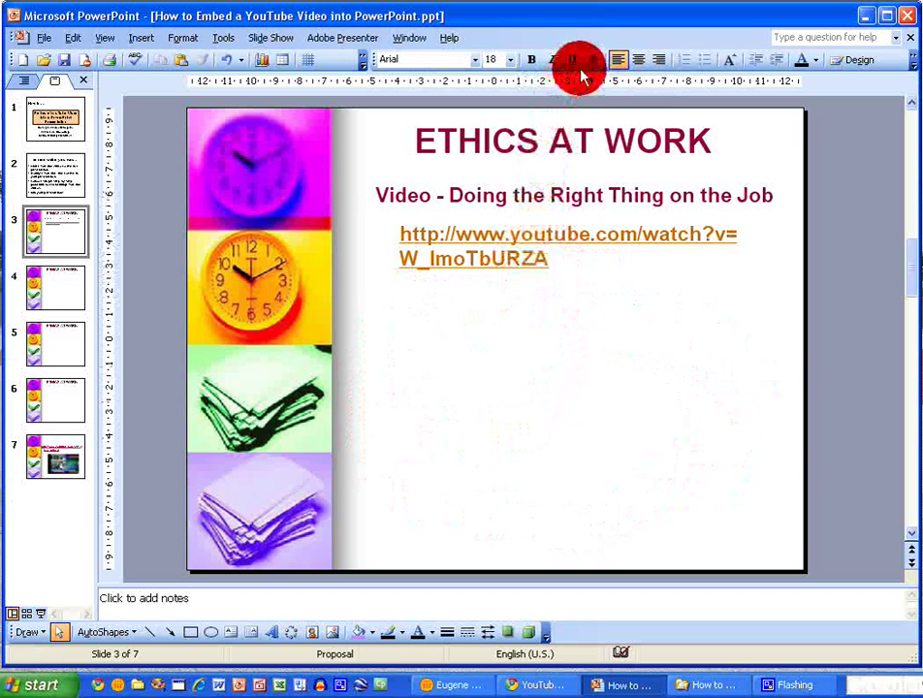
Step: Show the Control Toolbox and open its More Controls list with Shockwave Flash Object
{"action": "right_click", "coordinate": [515, 45]}
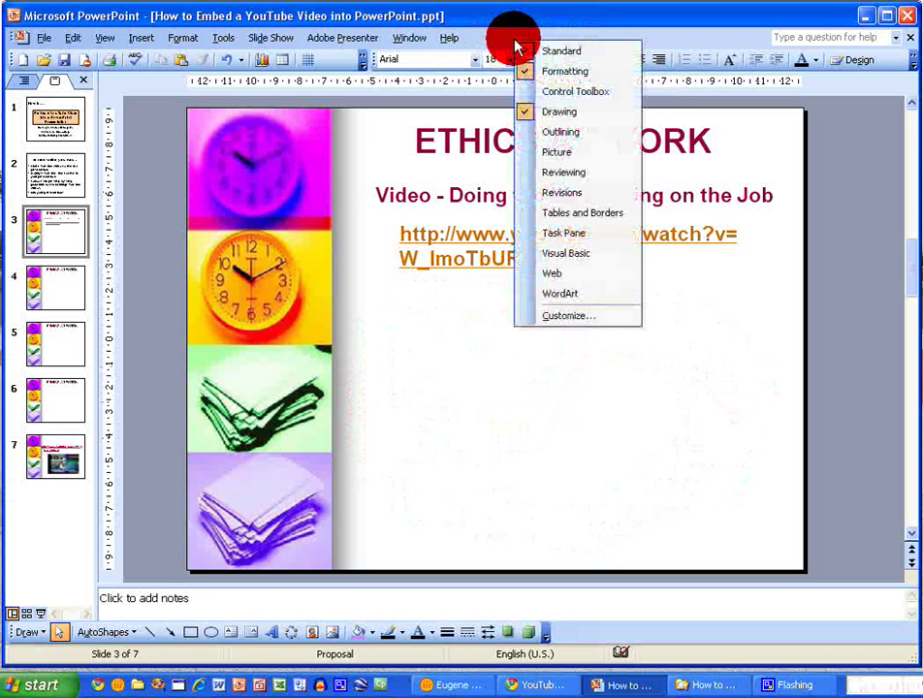
{"action": "left_click", "coordinate": [621, 93]}
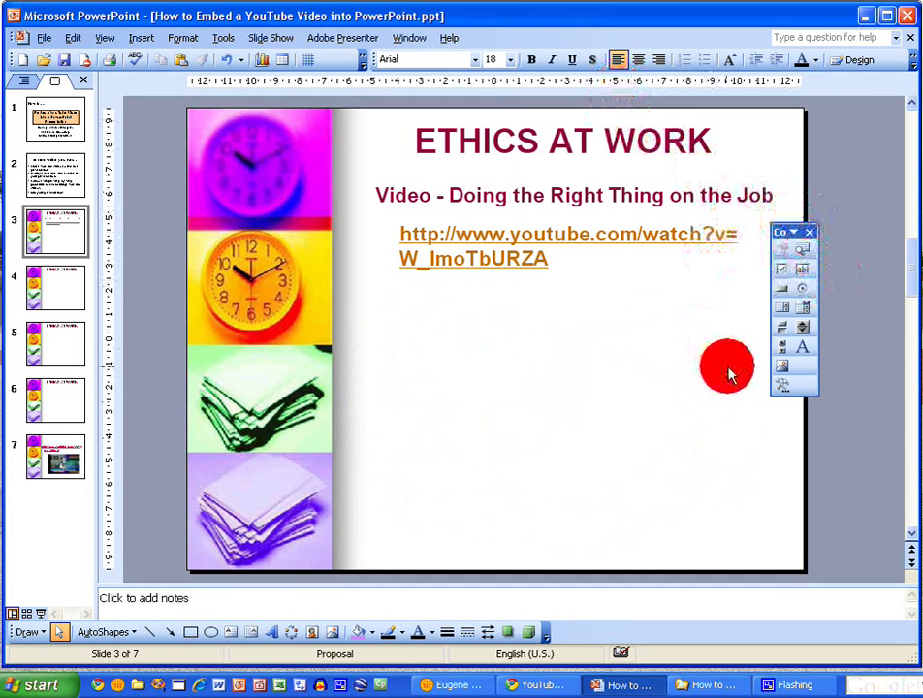
{"action": "left_click", "coordinate": [785, 388]}
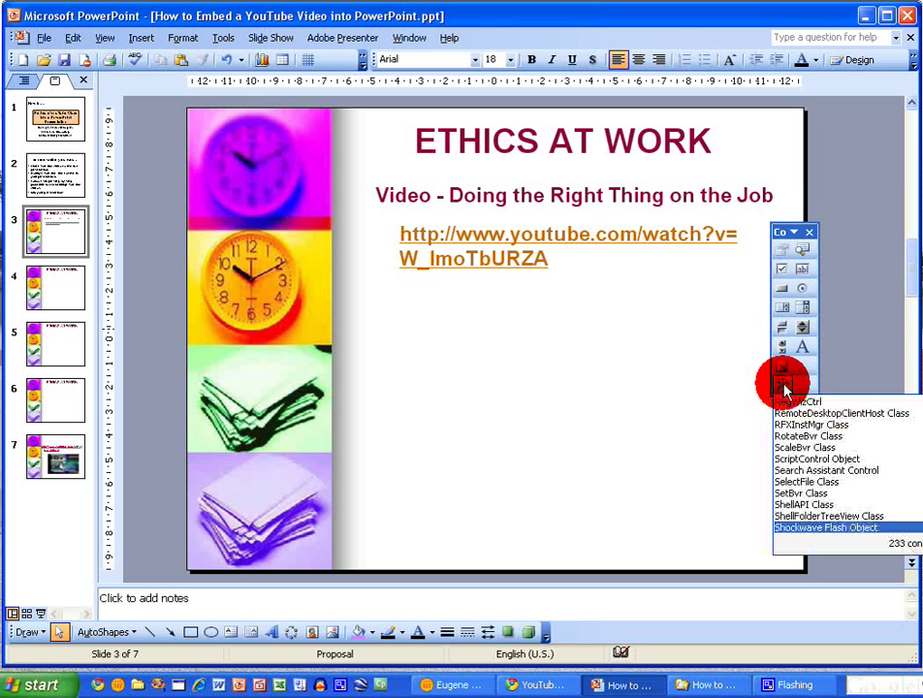
Step: Draw a Shockwave Flash Object control filling the area below the YouTube link
{"action": "left_click", "coordinate": [865, 528]}
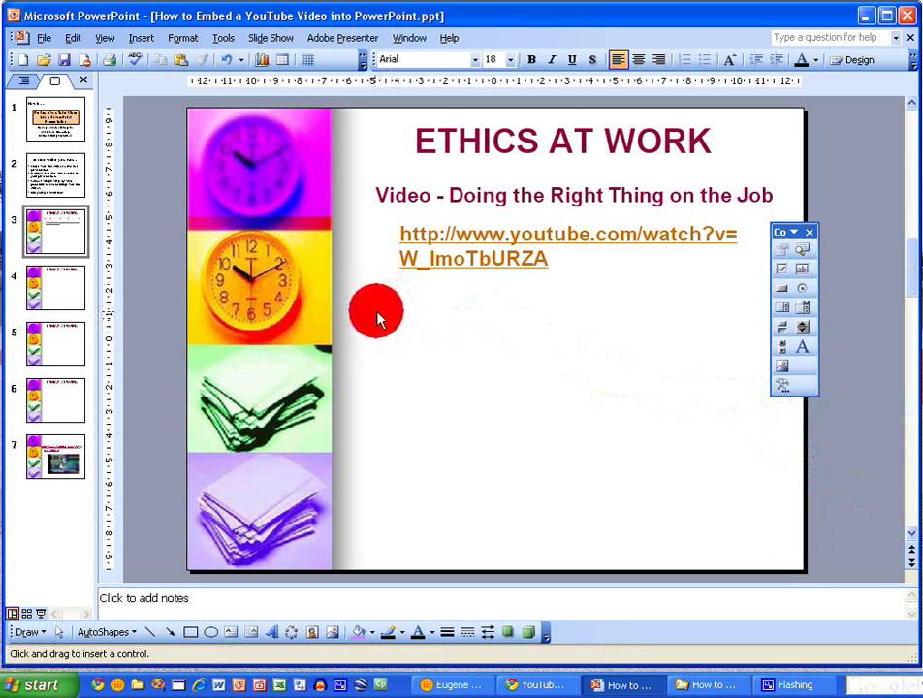
{"action": "left_click_drag", "start_coordinate": [389, 311], "coordinate": [739, 526]}
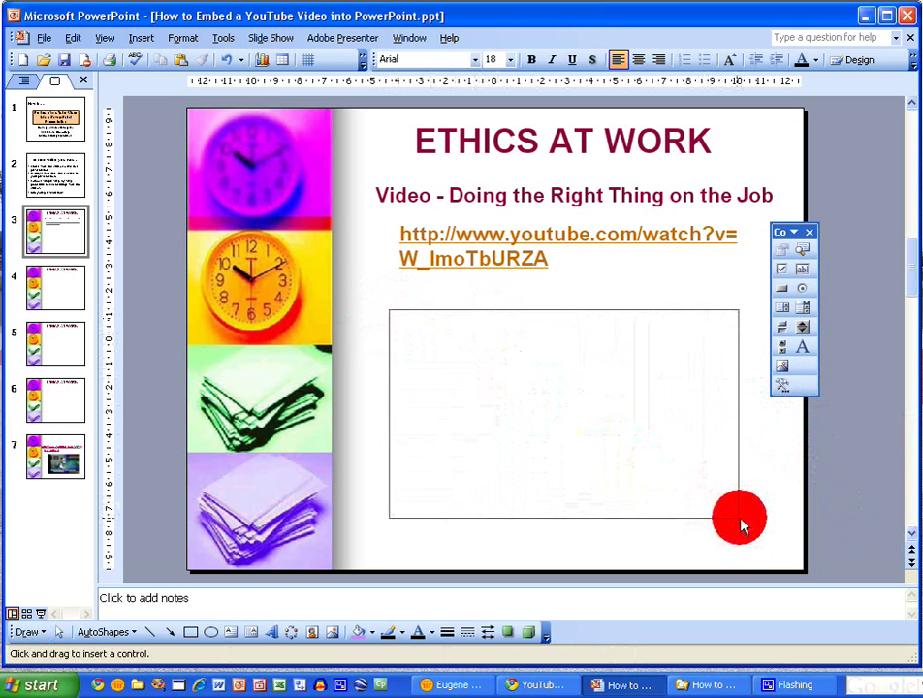
{"action": "left_click_drag", "start_coordinate": [740, 519], "coordinate": [739, 518]}
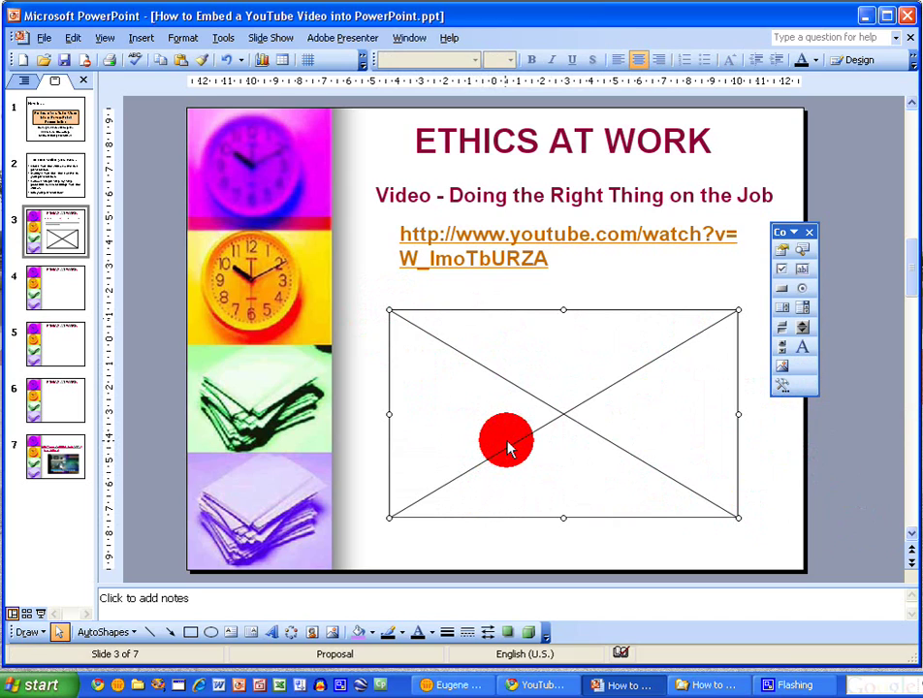
Step: Open the Flash control's Properties window at the left edge and select the slide's YouTube link
{"action": "right_click", "coordinate": [529, 377]}
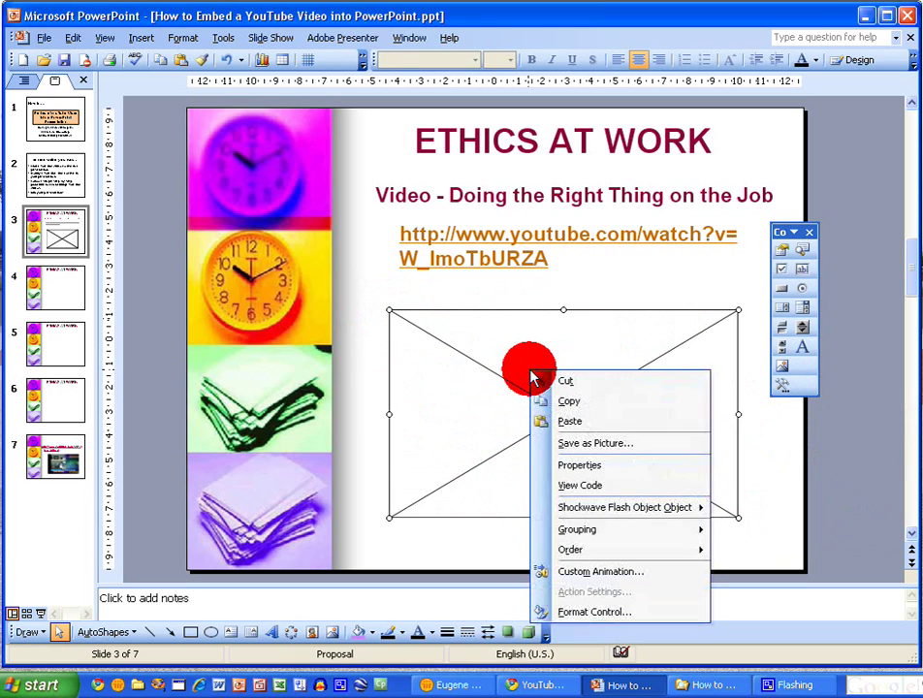
{"action": "left_click", "coordinate": [636, 472]}
{"action": "left_click_drag", "start_coordinate": [258, 58], "coordinate": [288, 60]}
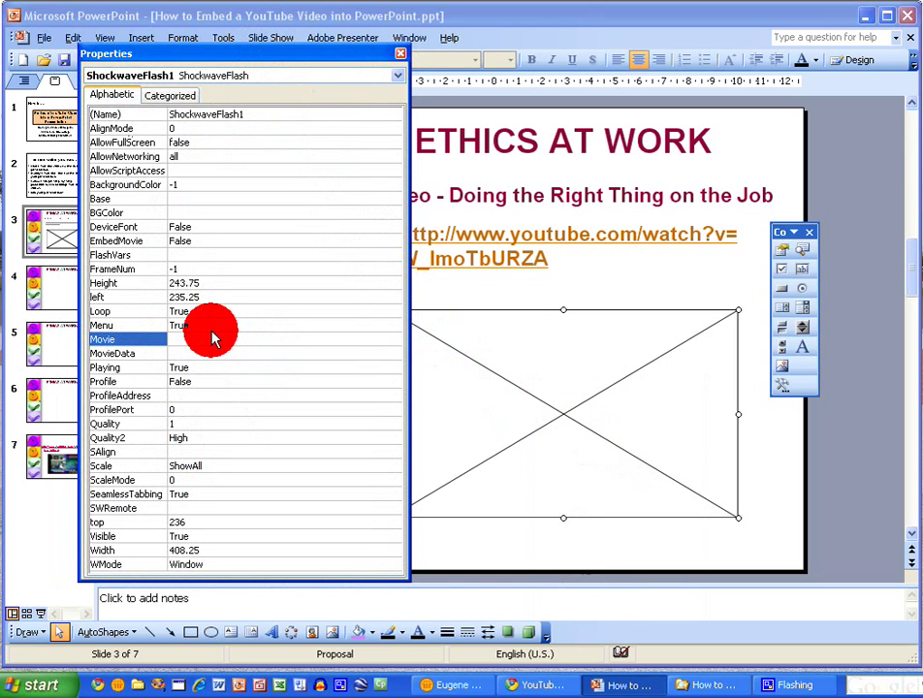
{"action": "left_click_drag", "start_coordinate": [308, 55], "coordinate": [259, 46]}
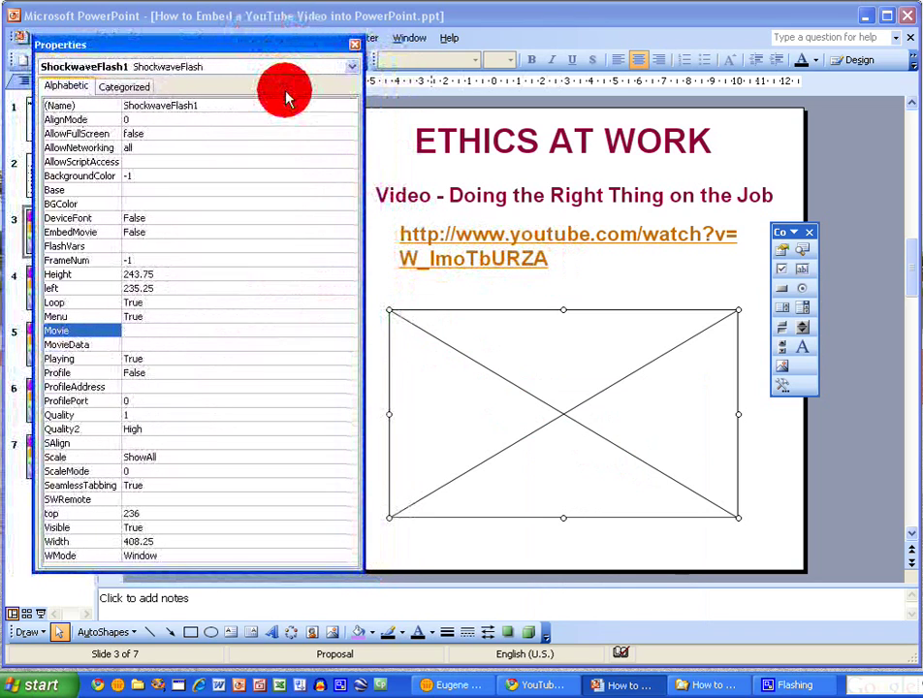
{"action": "left_click", "coordinate": [554, 270]}
{"action": "left_click_drag", "start_coordinate": [552, 264], "coordinate": [402, 240]}
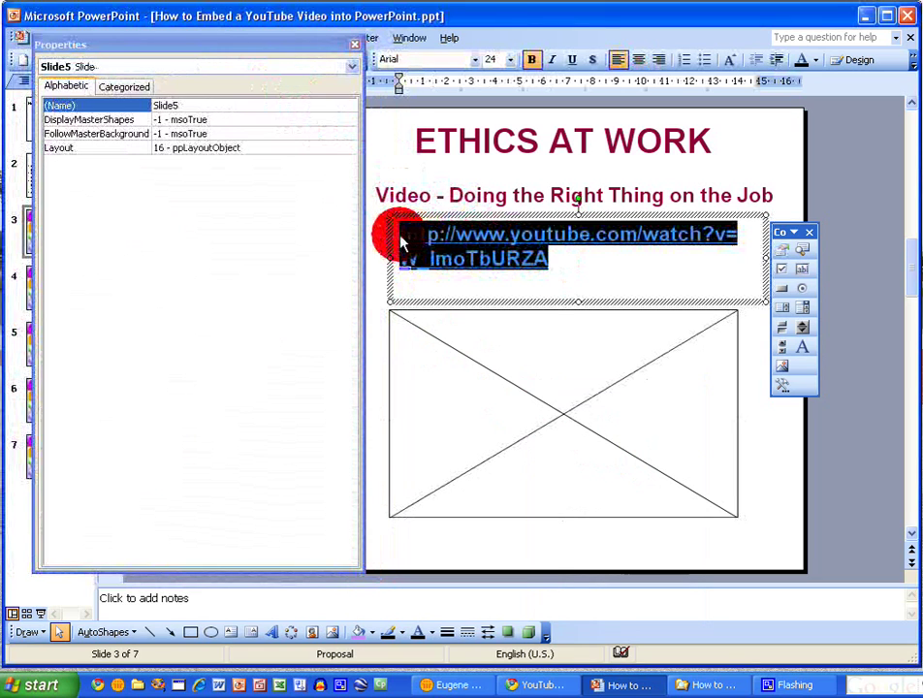
Step: Change 'watch?v=' in the link to 'v/' and copy the edited YouTube address
{"action": "left_click", "coordinate": [651, 246]}
{"action": "key", "text": "Delete"}
{"action": "key", "text": "Delete"}
{"action": "key", "text": "Delete"}
{"action": "key", "text": "Delete"}
{"action": "key", "text": "Delete"}
{"action": "key", "text": "Delete"}
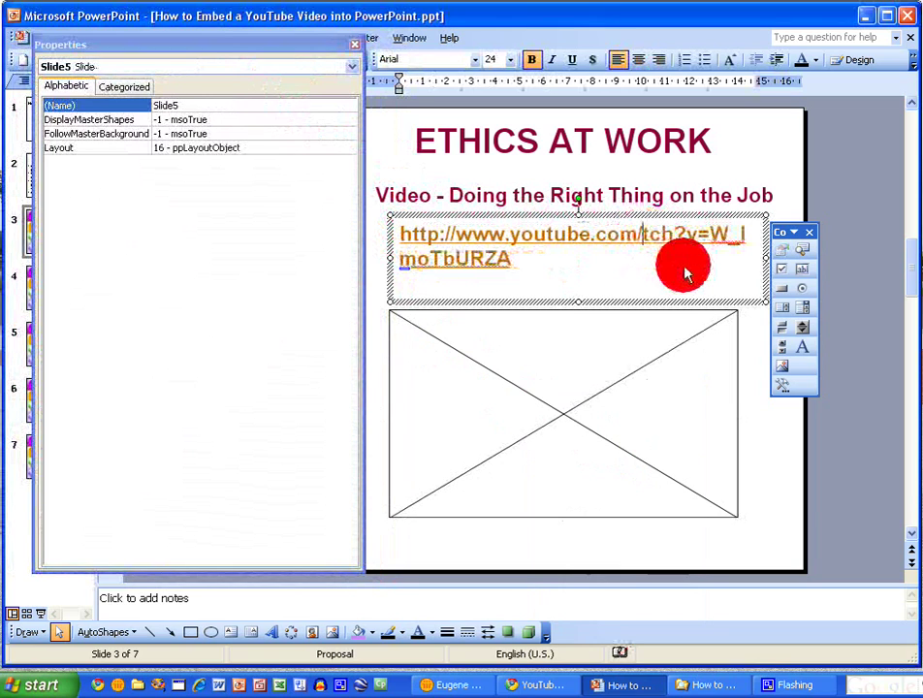
{"action": "key", "text": "Right"}
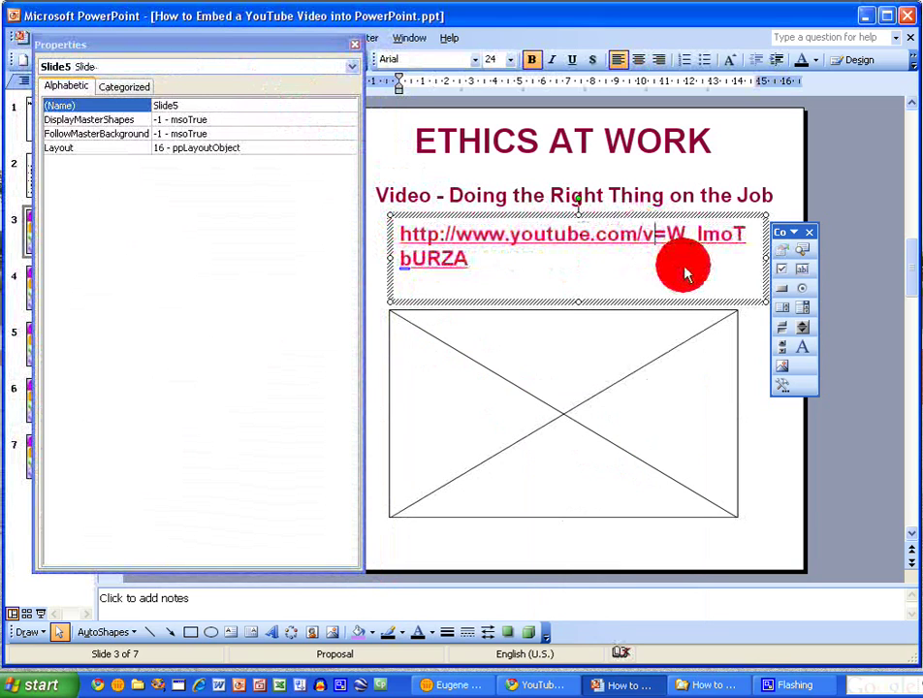
{"action": "key", "text": "Delete"}
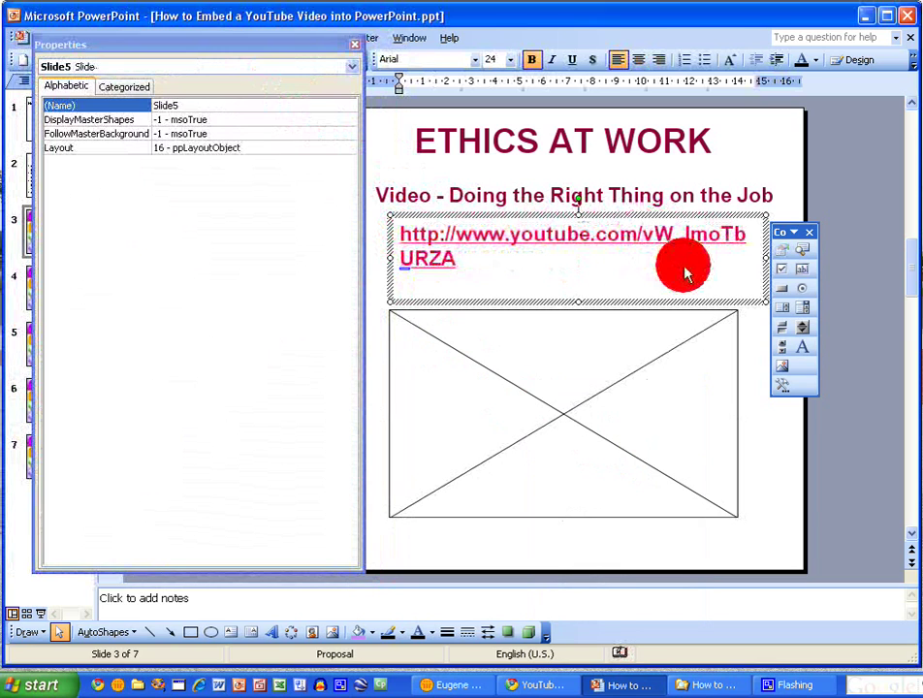
{"action": "type", "text": "/"}
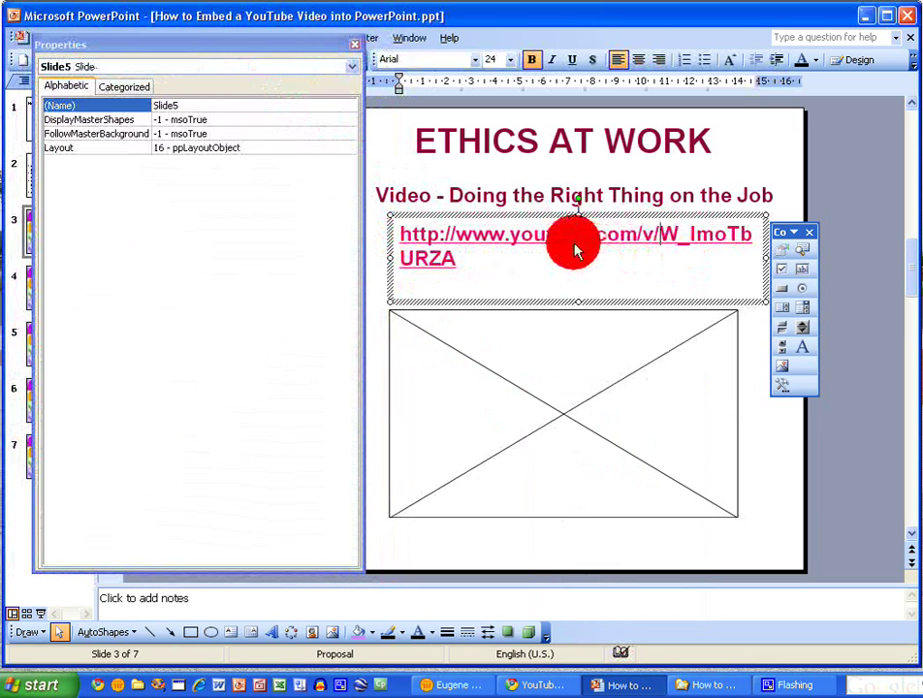
{"action": "left_click_drag", "start_coordinate": [478, 261], "coordinate": [400, 235]}
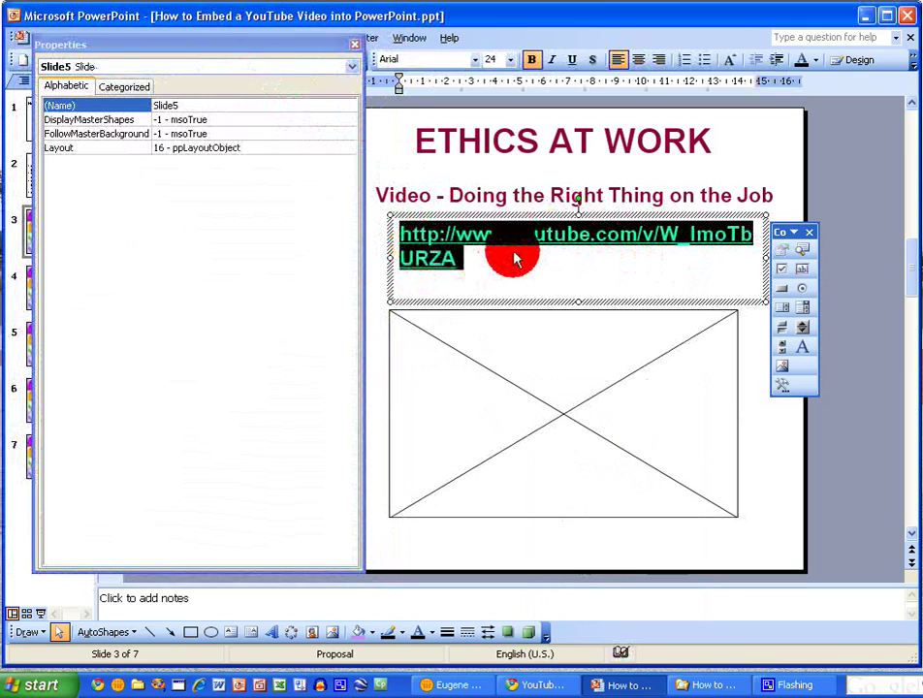
{"action": "right_click", "coordinate": [449, 240]}
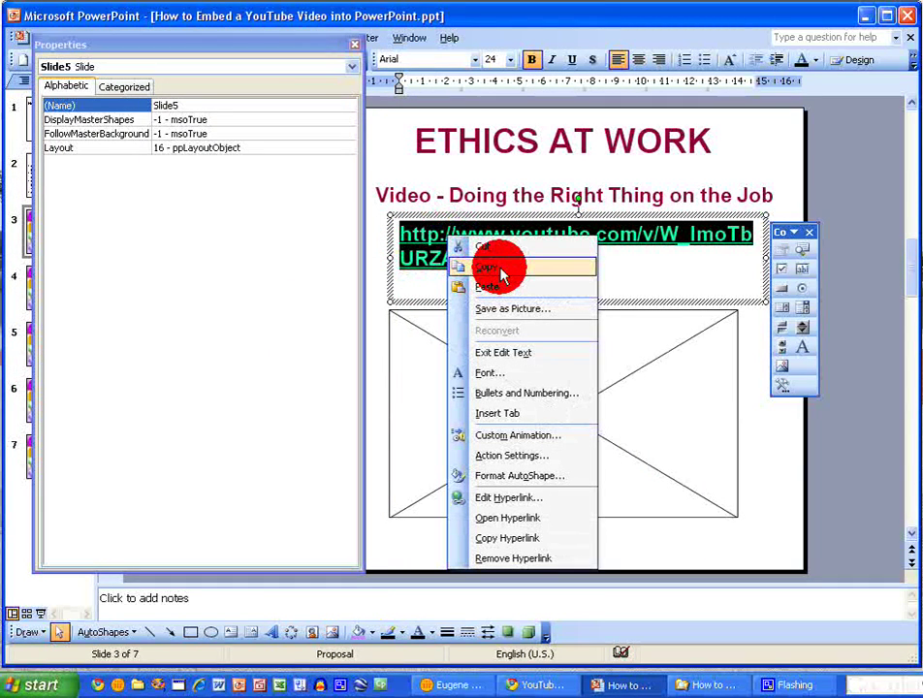
{"action": "left_click", "coordinate": [501, 272]}
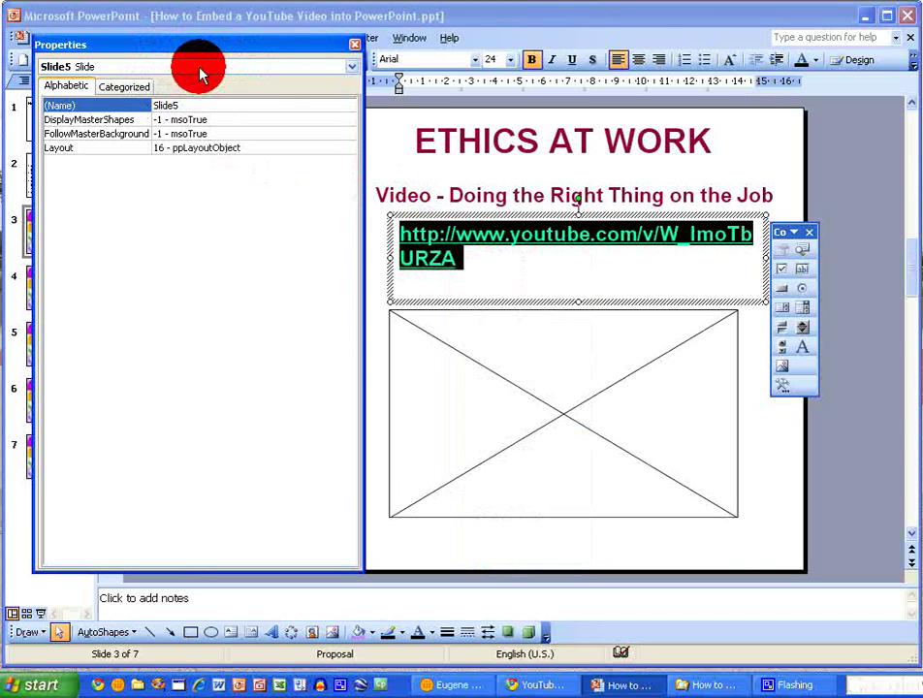
Step: Paste the address into ShockwaveFlash1's Movie property and close the Properties window
{"action": "left_click", "coordinate": [350, 67]}
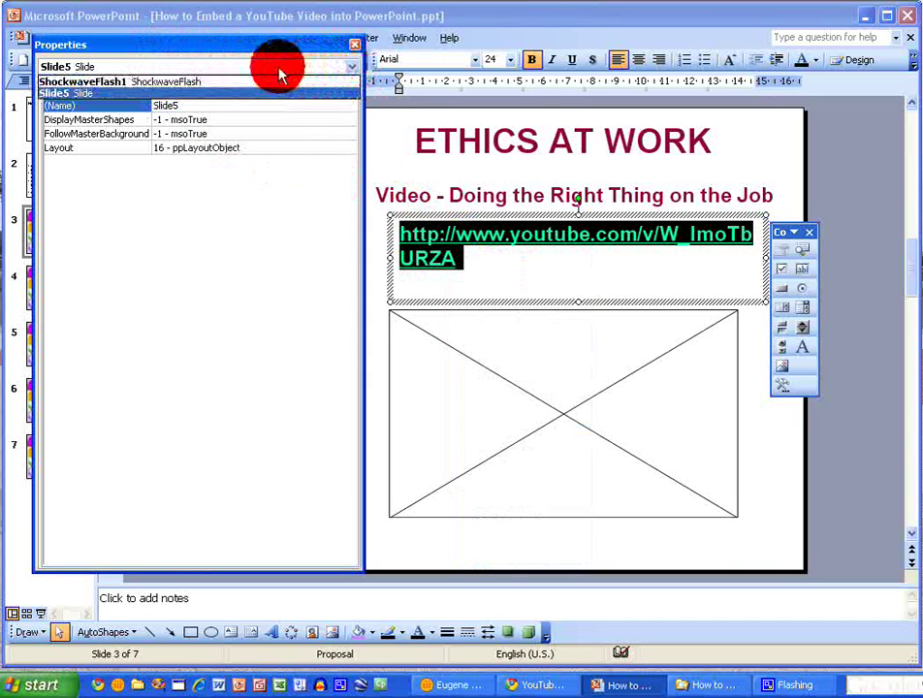
{"action": "left_click", "coordinate": [206, 86]}
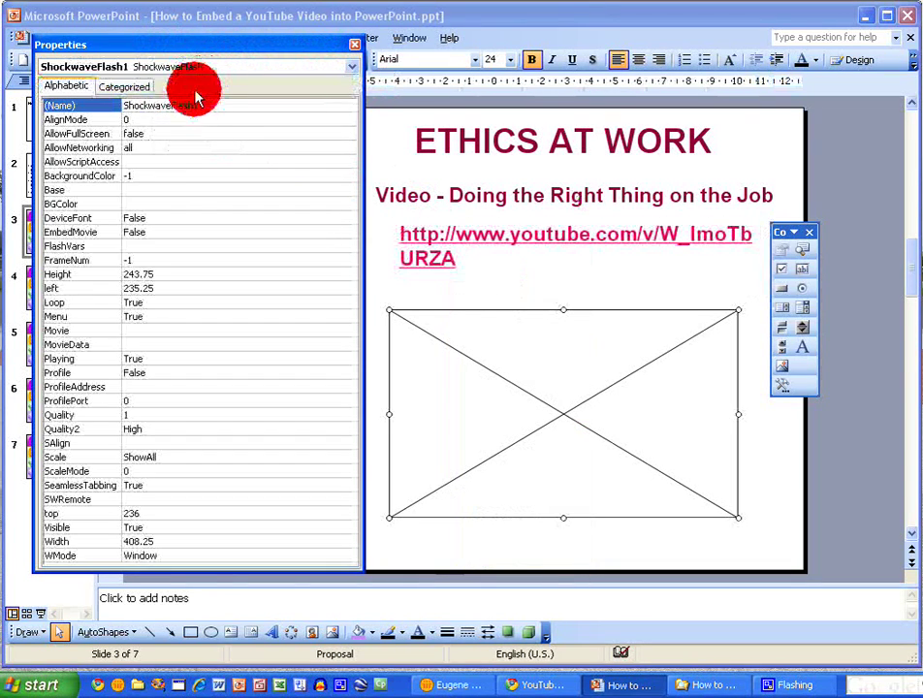
{"action": "left_click", "coordinate": [150, 333]}
{"action": "right_click", "coordinate": [150, 338]}
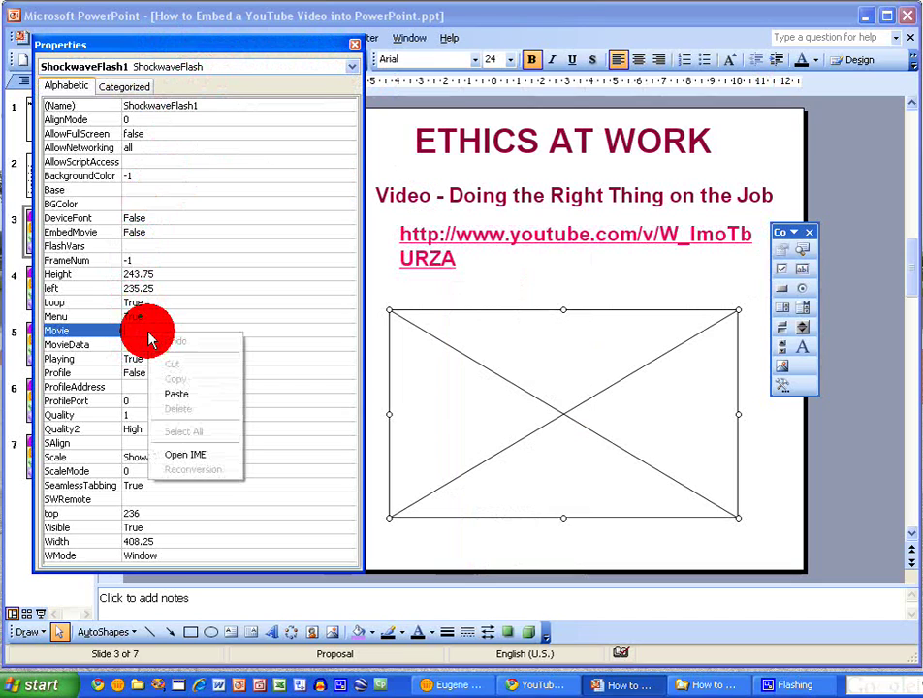
{"action": "left_click", "coordinate": [193, 398]}
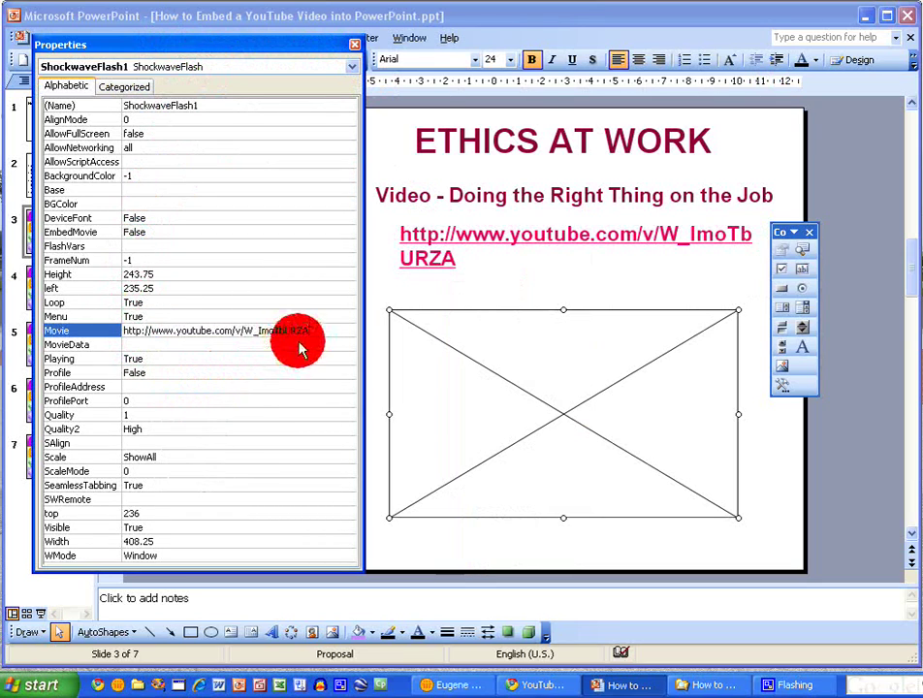
{"action": "left_click", "coordinate": [355, 45]}
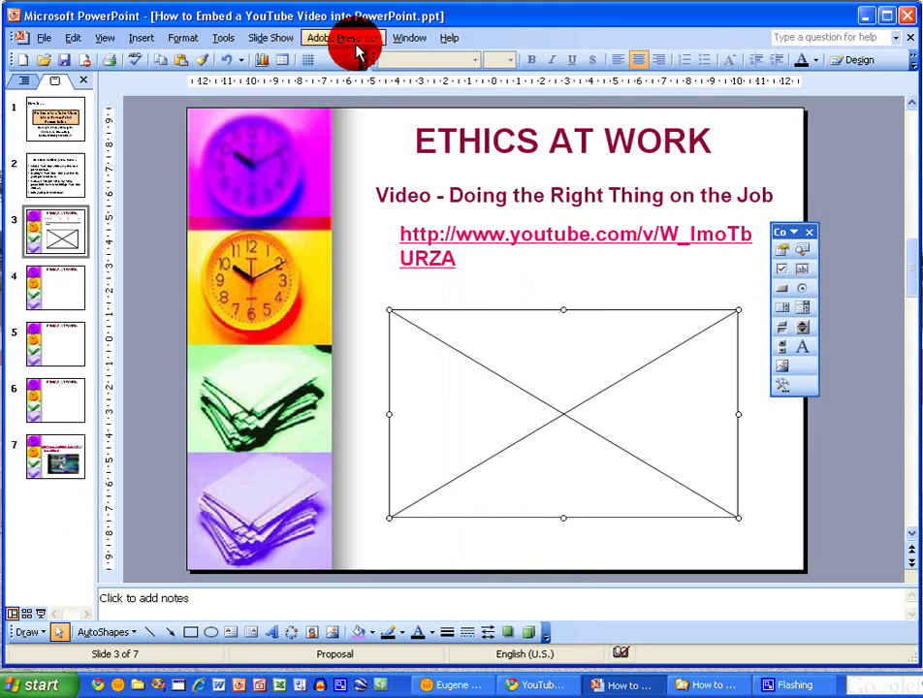
Step: Start the slide show from slide 3 'Ethics at Work' and play the embedded YouTube video
{"action": "left_click", "coordinate": [39, 617]}
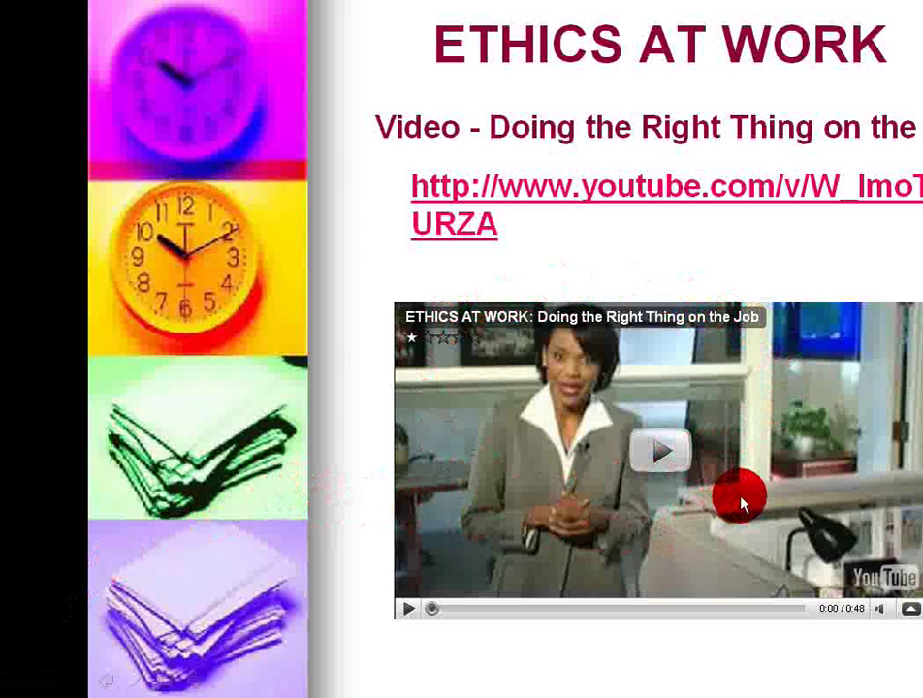
{"action": "left_click", "coordinate": [659, 454]}
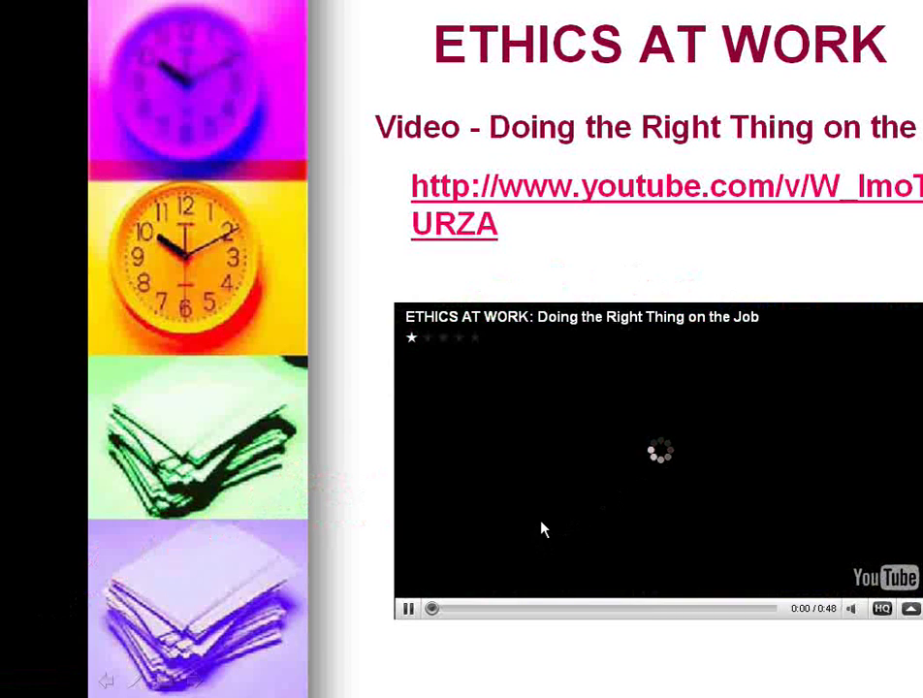